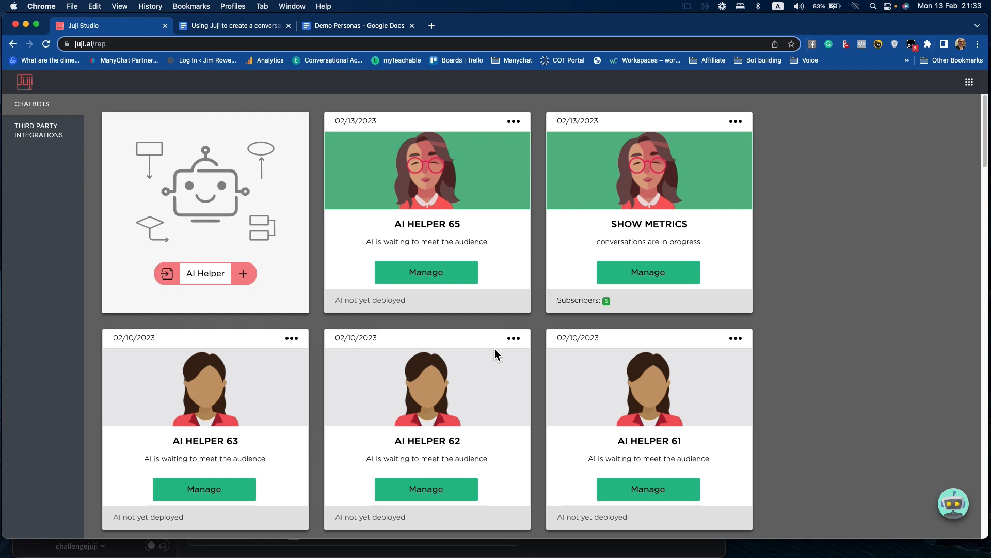
- Open the AI Helper 65 chatbot, add a new topic and move it between the spare-time question and the interview thank-you topic
click(430, 275)
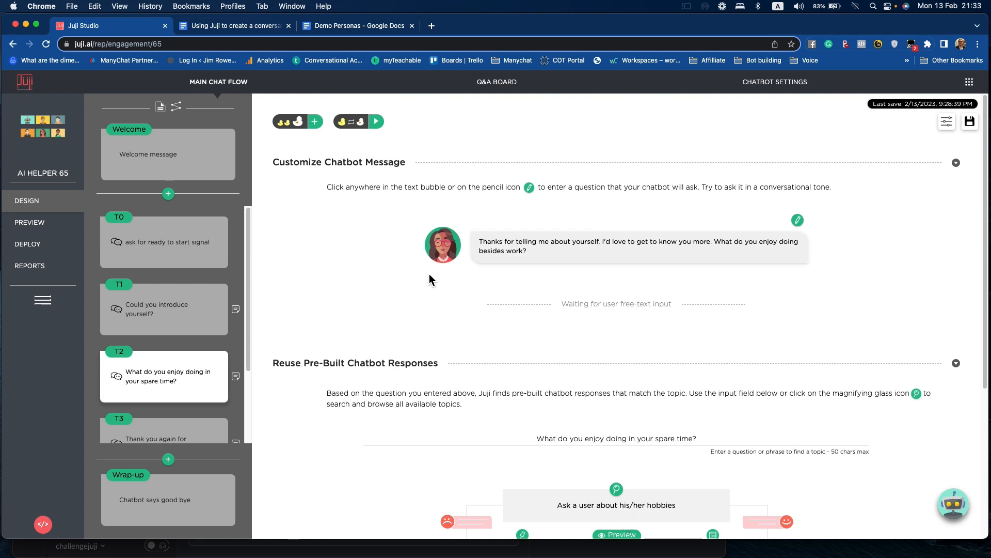
click(168, 459)
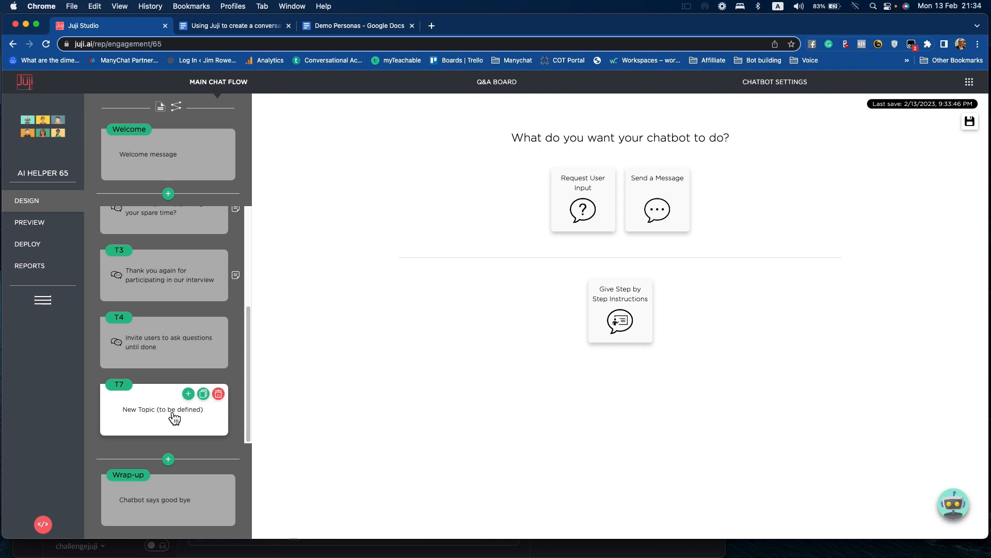
drag(175, 417, 169, 292)
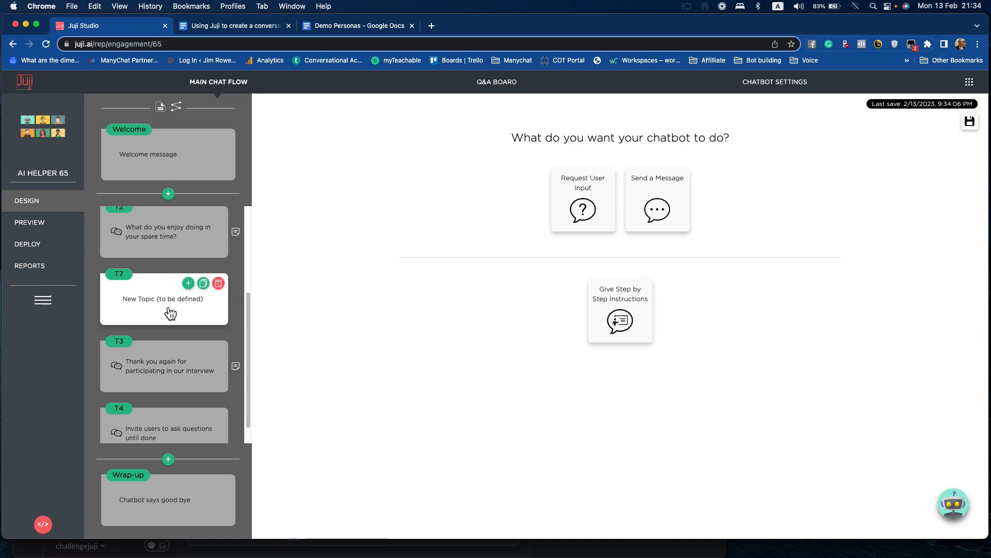
- Make the new topic a single-answer question, "How often do you play games?", with options Daily, Weekly, Monthly and A few times a year
click(593, 215)
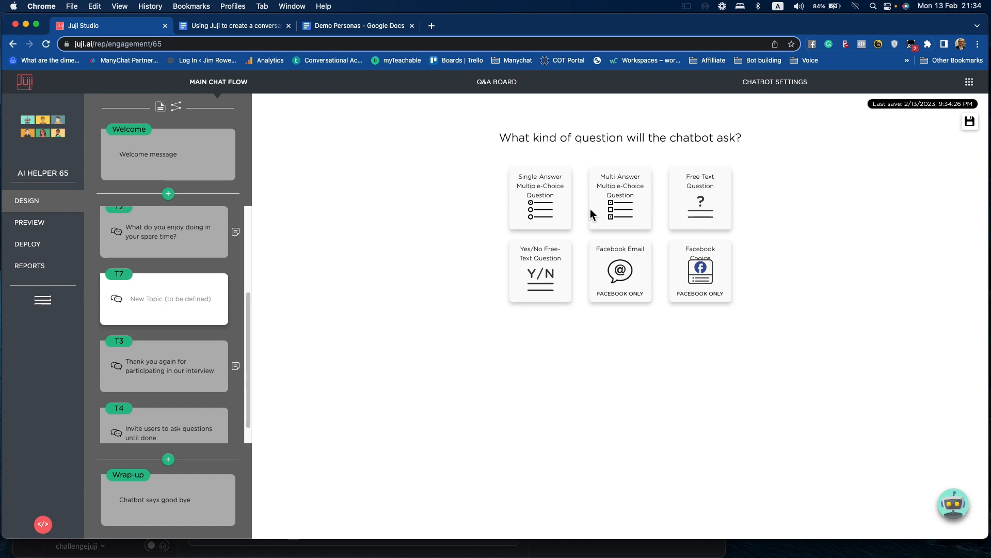
click(551, 208)
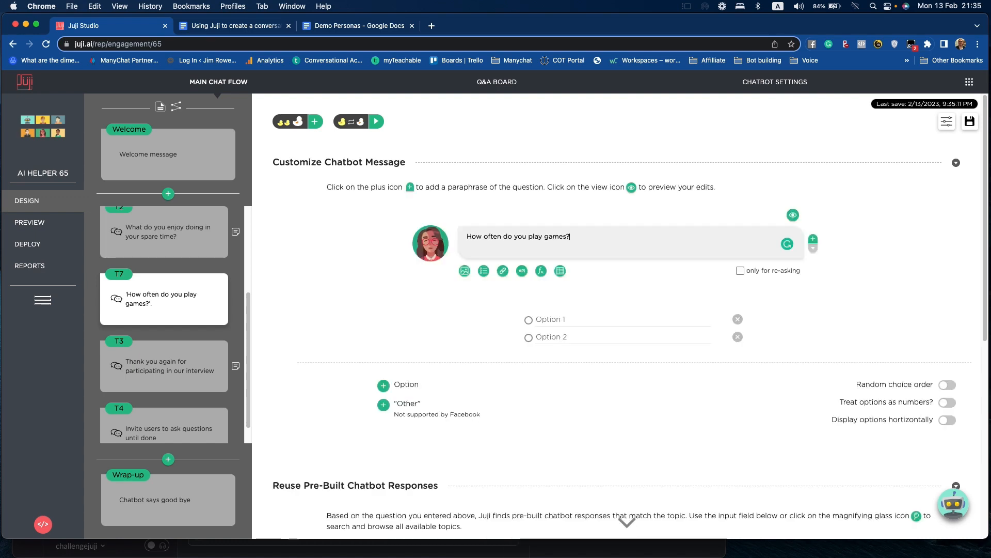
click(570, 319)
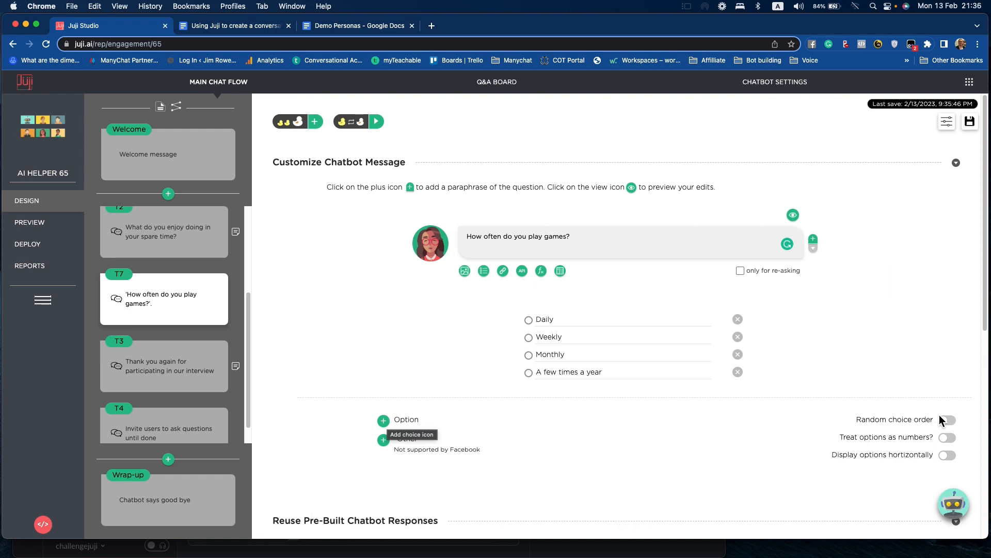
mouse_move(919, 459)
mouse_move(848, 449)
mouse_move(868, 466)
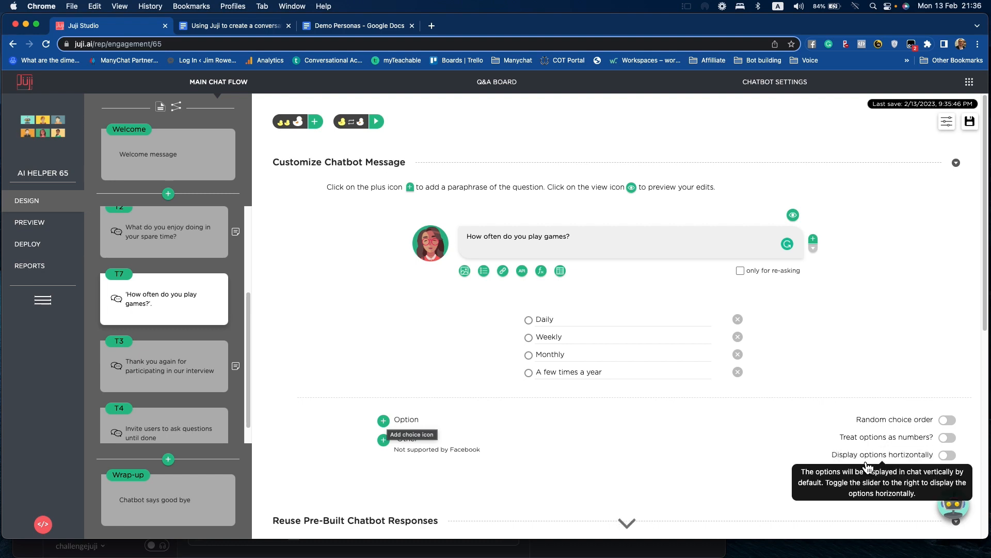
- Add another new topic and place it directly after the "How often do you play games?" topic
click(169, 195)
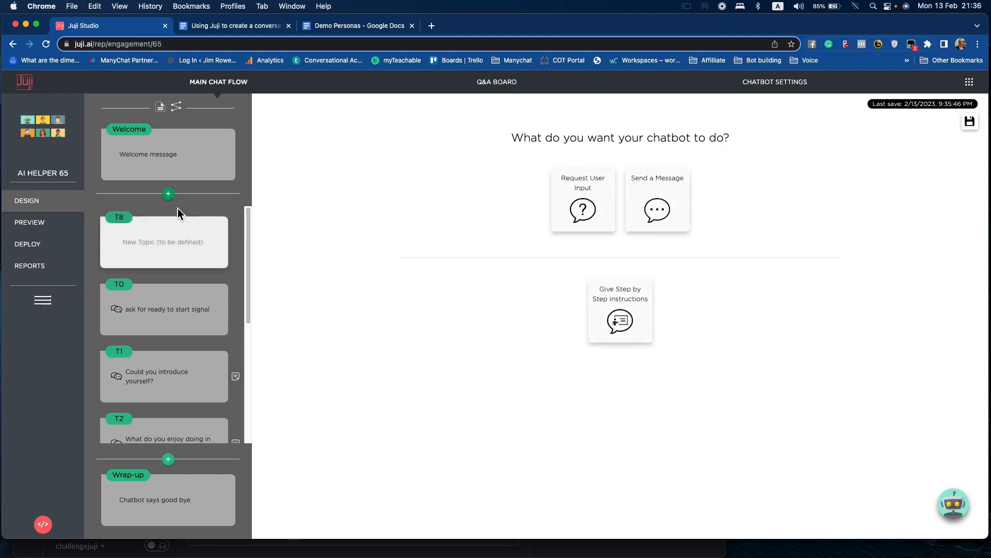
drag(186, 241, 207, 280)
scroll(204, 281, up, 2)
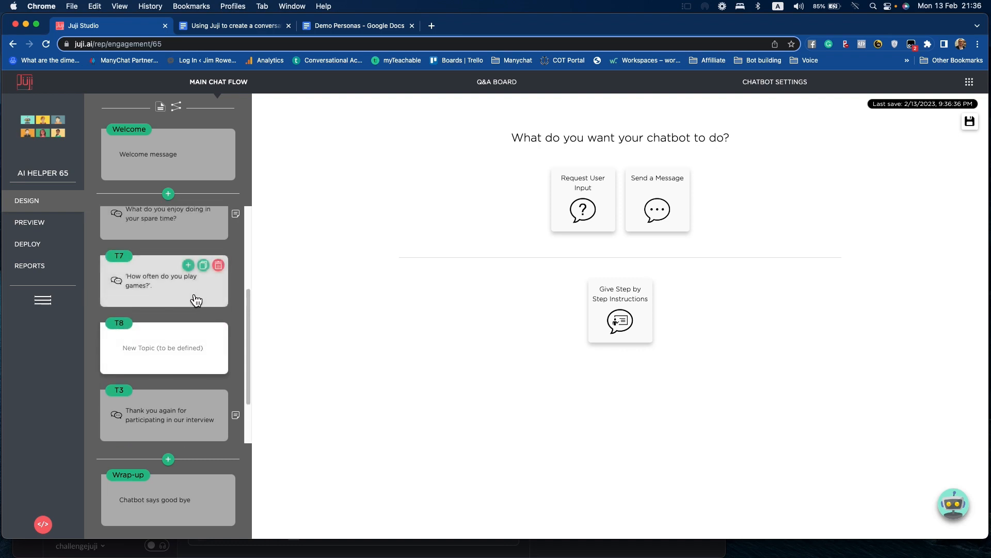
scroll(192, 299, down, 2)
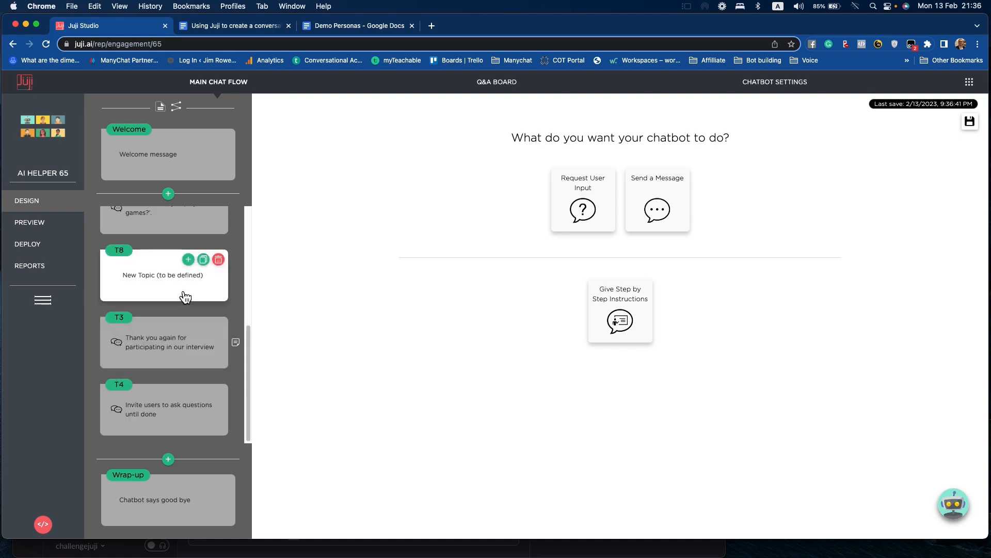
- Ask "What type of games do you like to play? Choose all that apply." as a multi-answer question: Action, Strategy, Creator, Real-Time Strategy, Shooters, Role-Playing, Sports
click(577, 206)
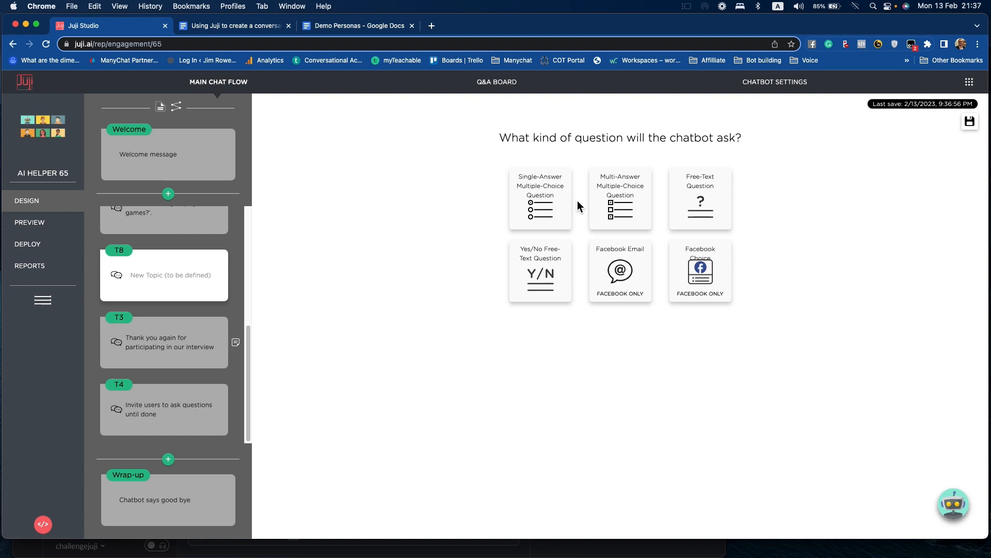
click(628, 208)
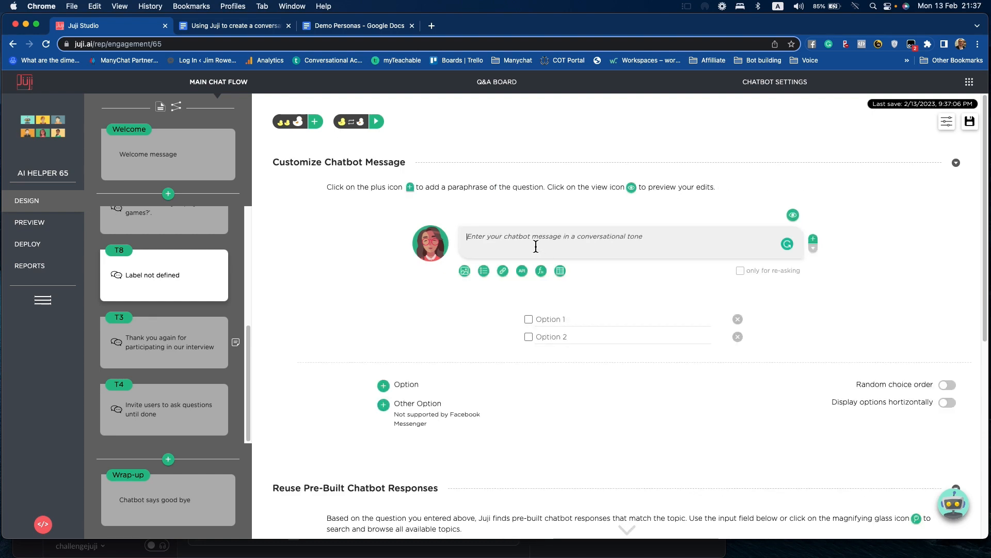
text(What type of games do you like to play? Choose all that apply.)
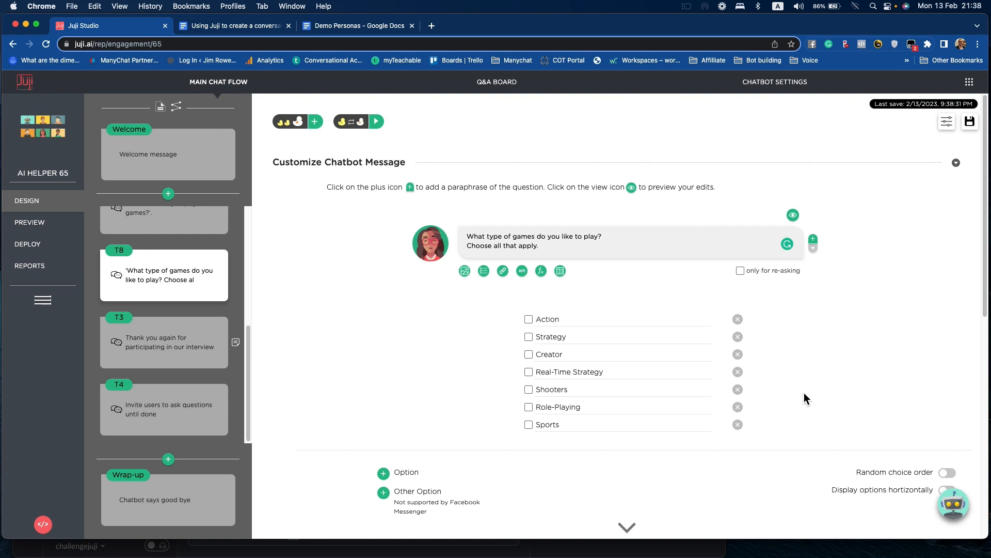
- Preview the chatbot, answering Daily for frequency and submitting Action, Creator, Real-Time Strategy and Role-Playing as game types
click(36, 227)
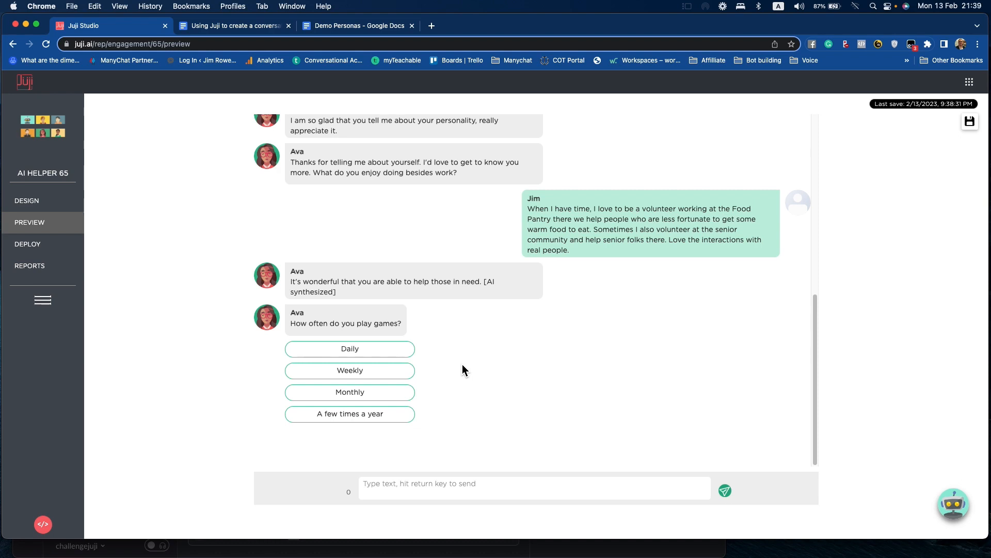
click(355, 349)
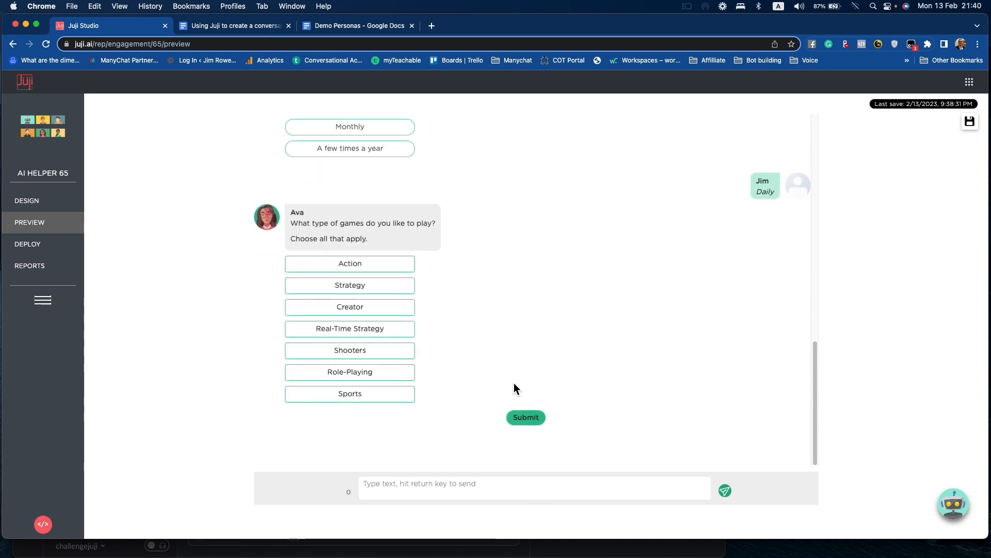
click(364, 264)
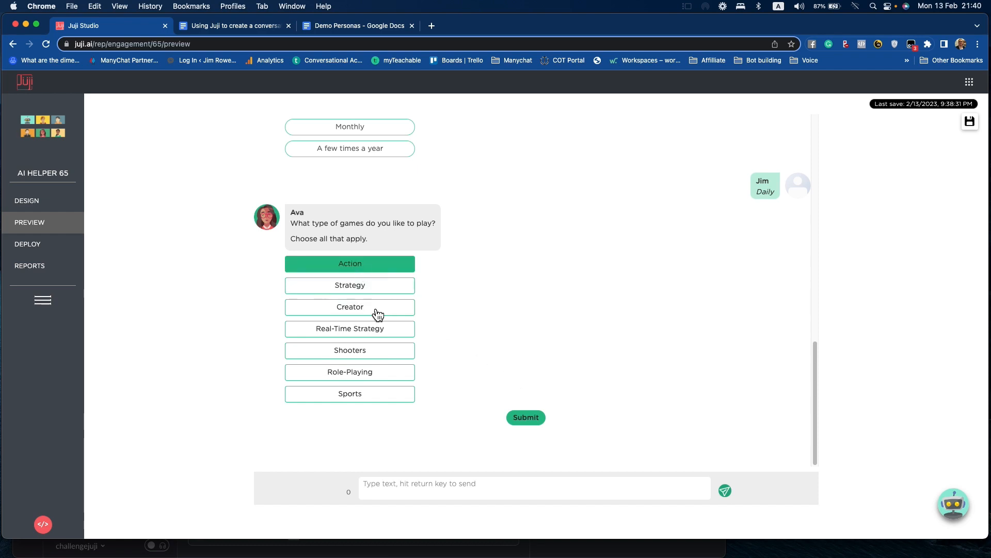
click(375, 313)
click(371, 331)
click(365, 380)
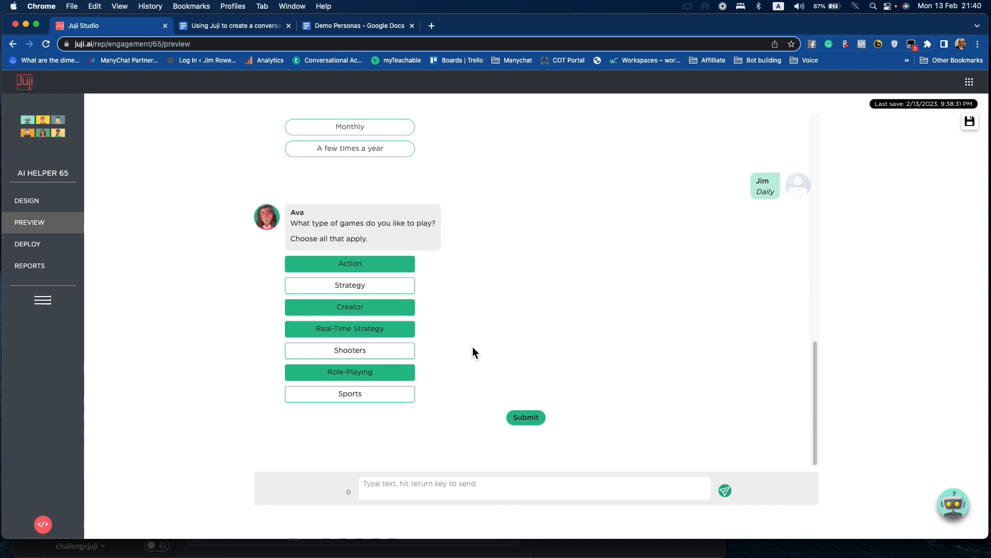
click(536, 420)
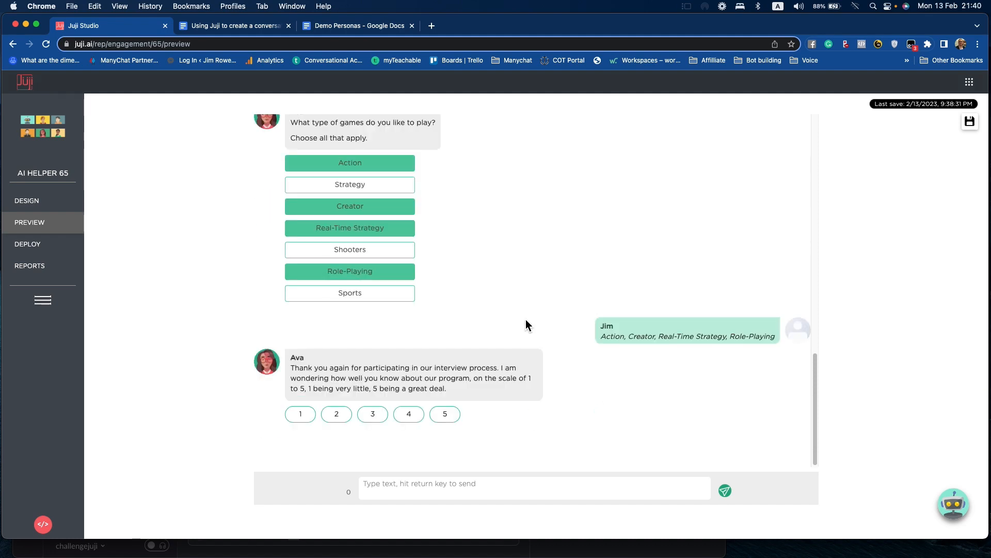
- Return to the chat flow design and open the custom response settings of the "How often do you play games?" topic
click(26, 202)
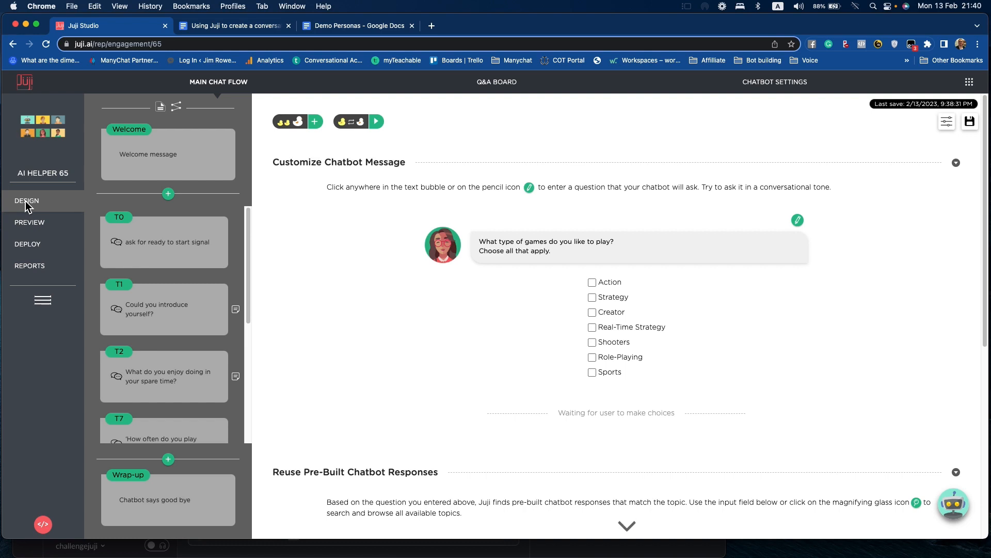
scroll(148, 354, down, 1)
mouse_move(163, 360)
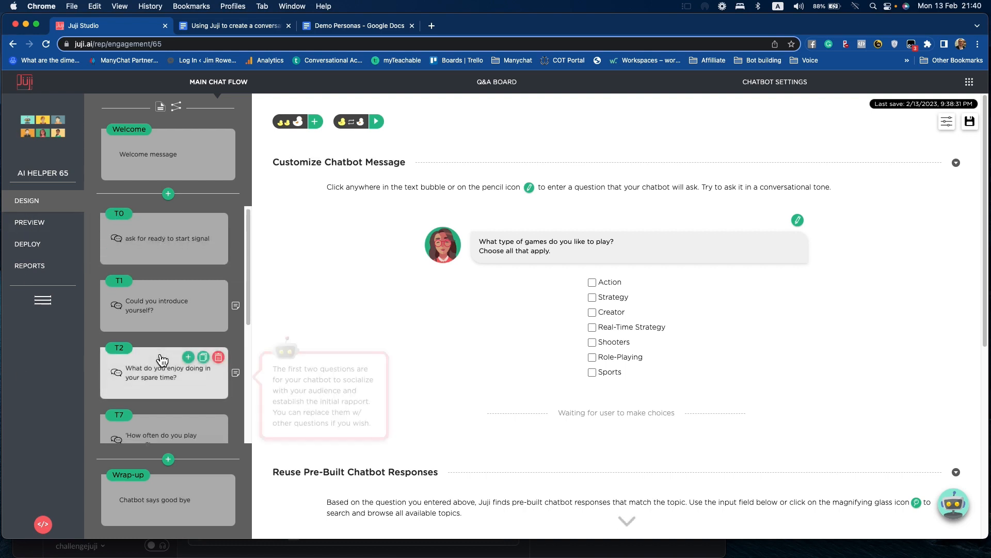
scroll(162, 357, down, 2)
click(166, 399)
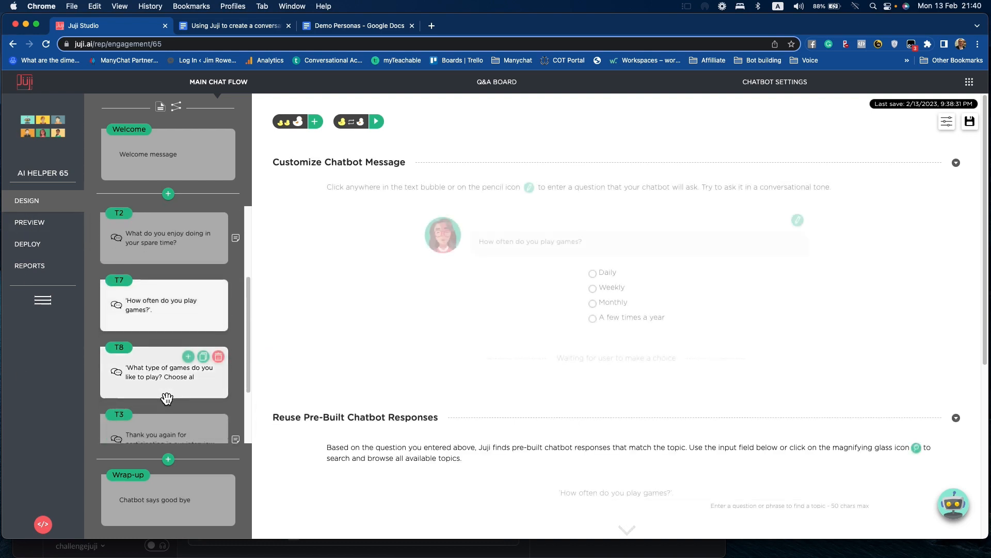
scroll(166, 398, down, 1)
scroll(512, 362, down, 5)
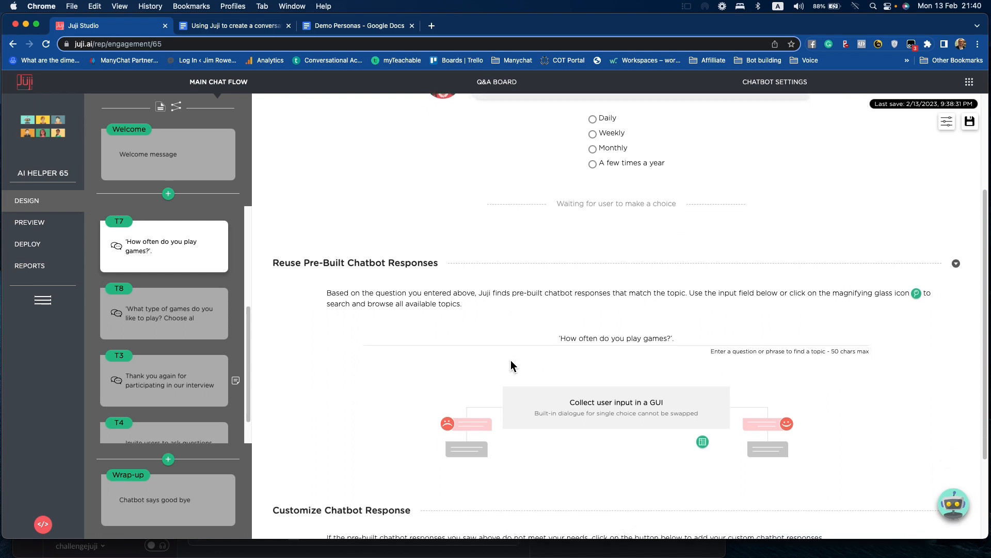
scroll(510, 361, down, 3)
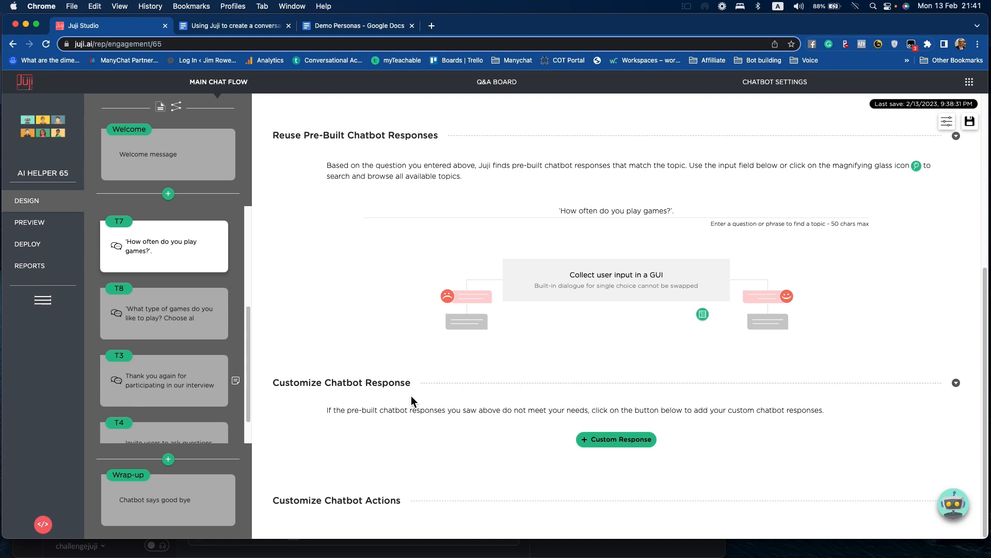
- Add a custom response to the game frequency question, triggered when the user's choice is Daily
click(622, 442)
scroll(622, 440, down, 4)
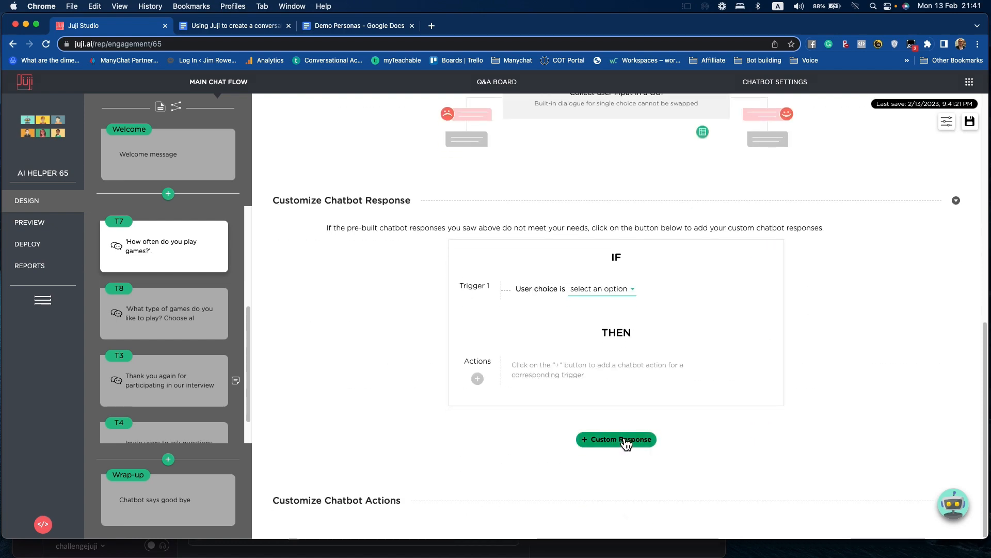
mouse_move(481, 289)
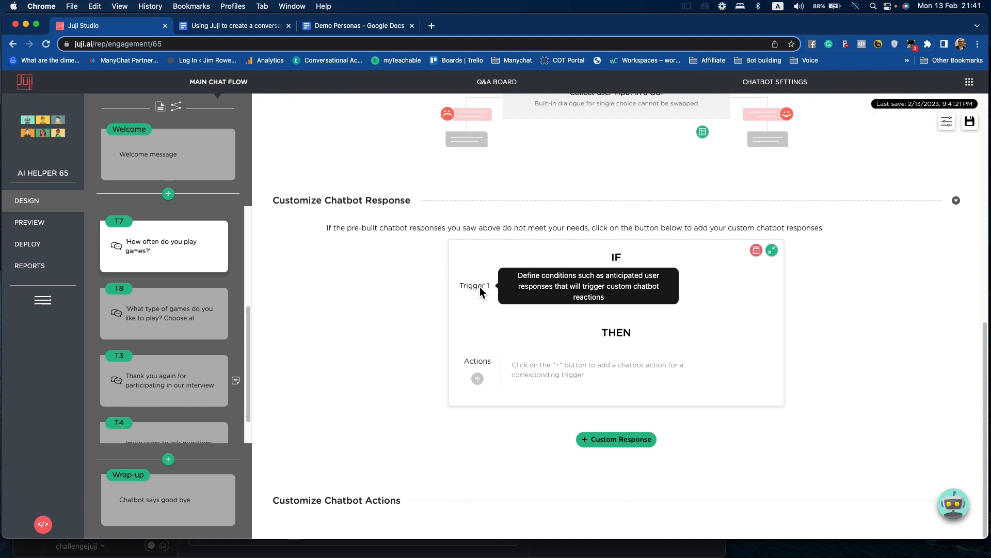
mouse_move(476, 362)
click(630, 292)
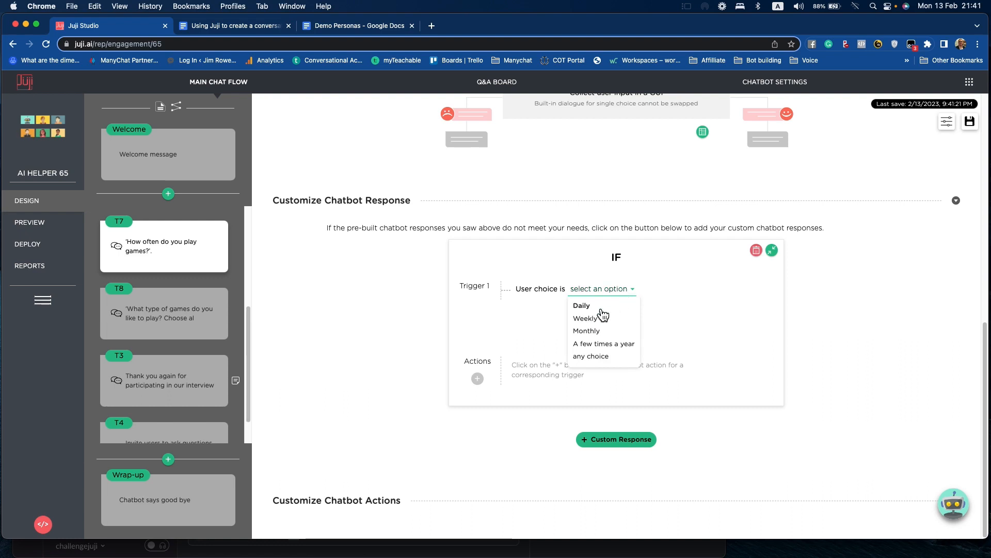
click(599, 308)
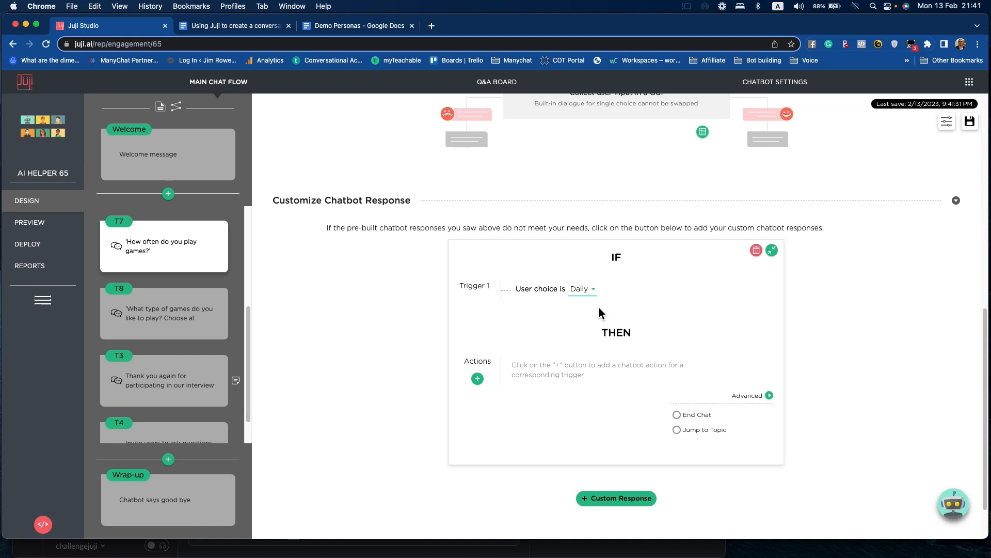
- Attach a new extended-reply remark to the Daily trigger as a plain text message: "You must love playing games and be very good at them."
click(478, 379)
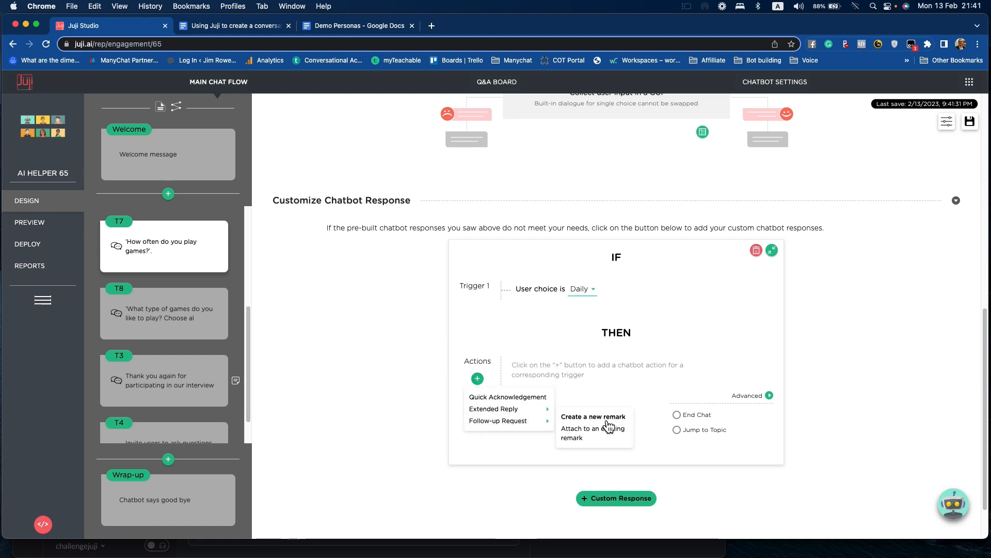
click(606, 418)
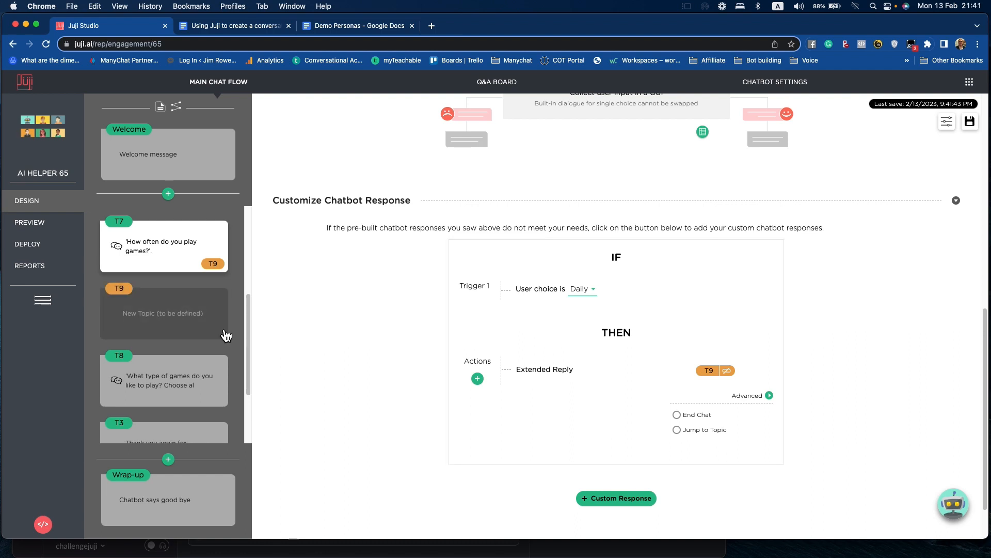
click(192, 327)
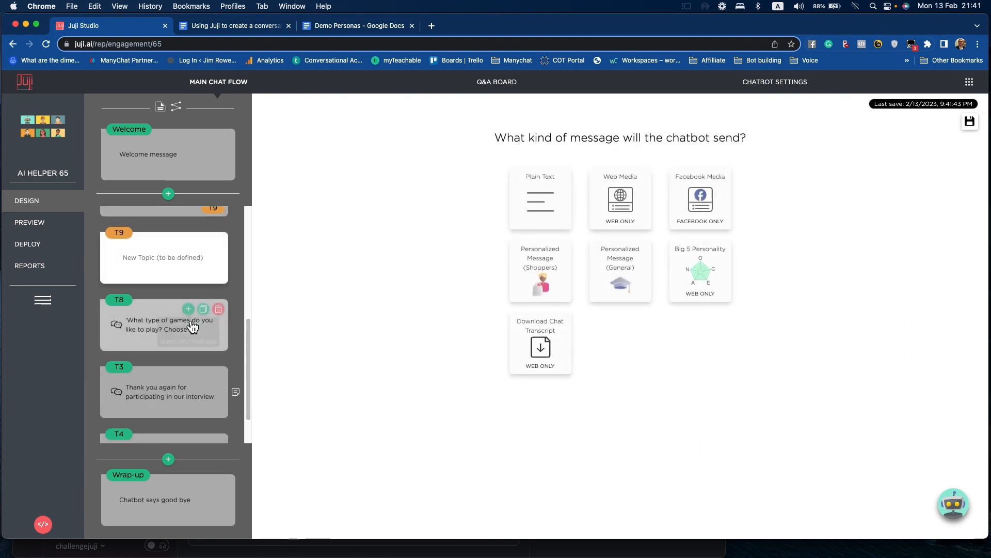
click(542, 208)
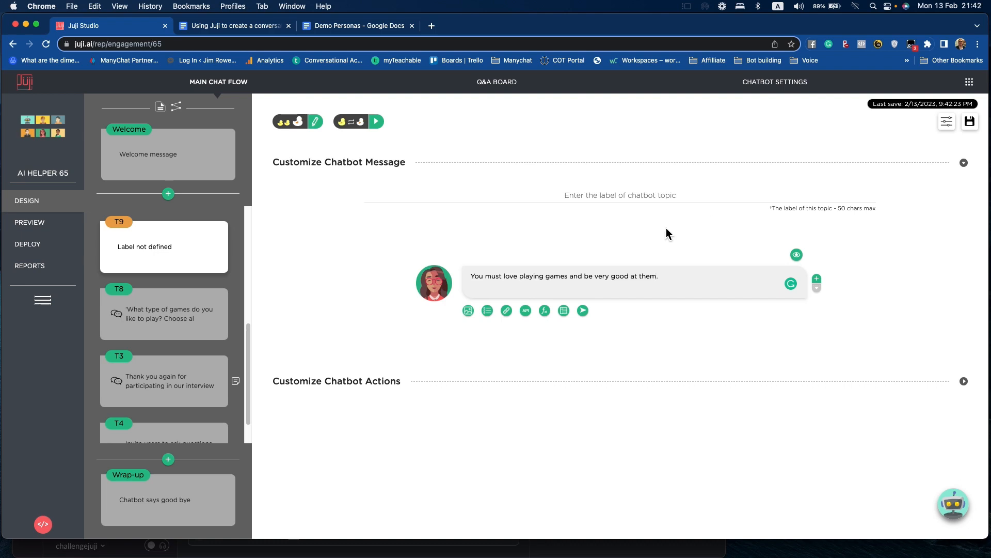
- Preview the chatbot, answer Daily to the game frequency question and check the custom reply in the conversation
click(30, 222)
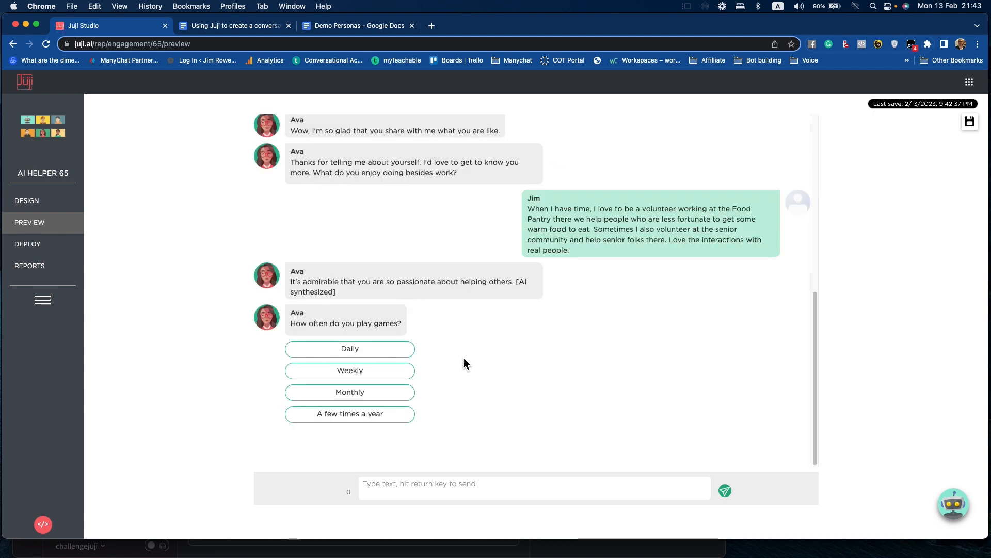
click(351, 352)
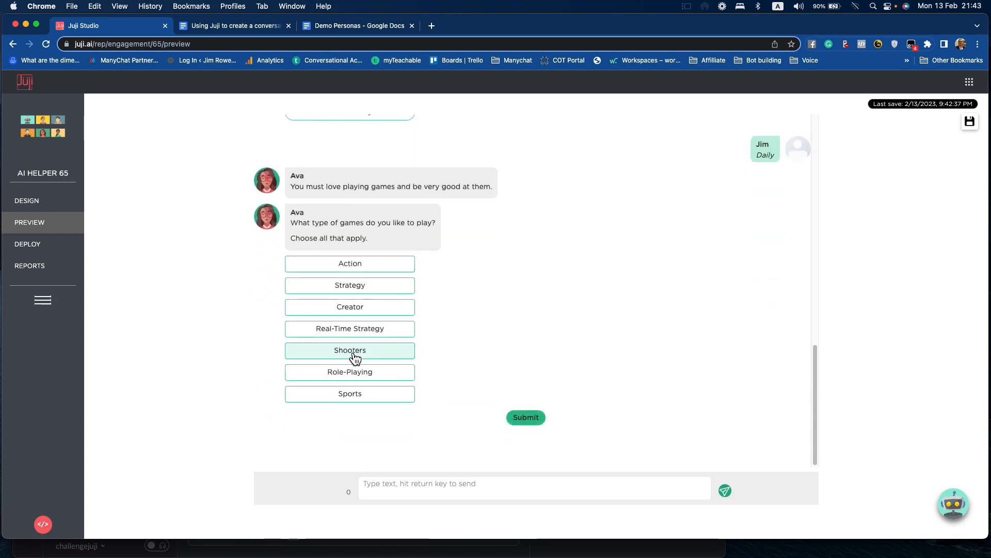
scroll(446, 297, up, 1)
scroll(445, 295, up, 7)
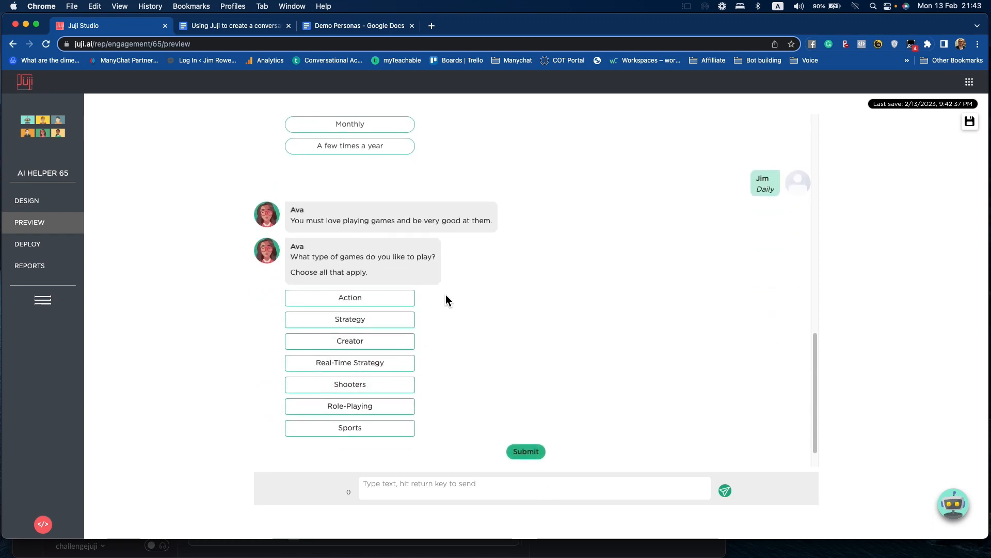
scroll(445, 295, down, 6)
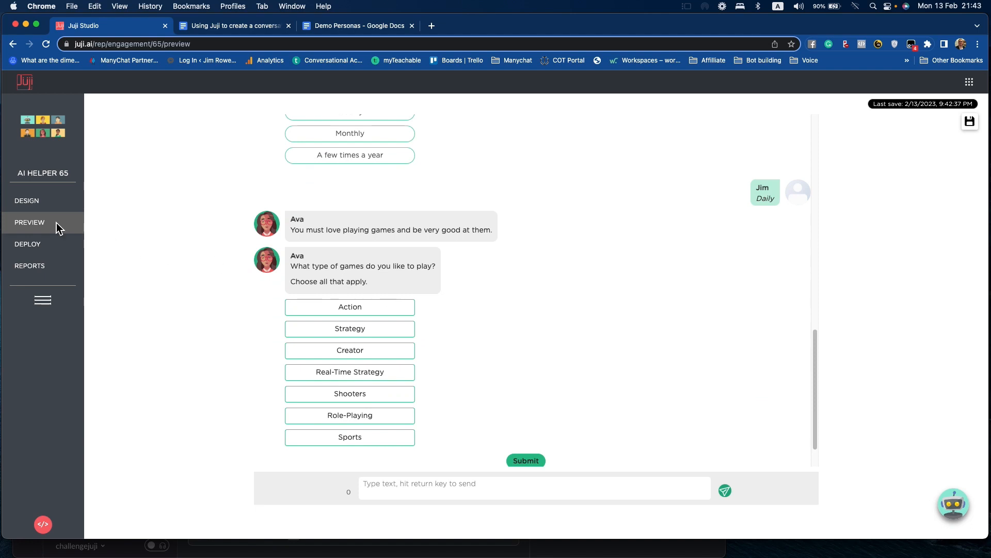
- Return to the chat flow design, add a new topic and place it directly before the "How often do you play games?" topic
click(23, 202)
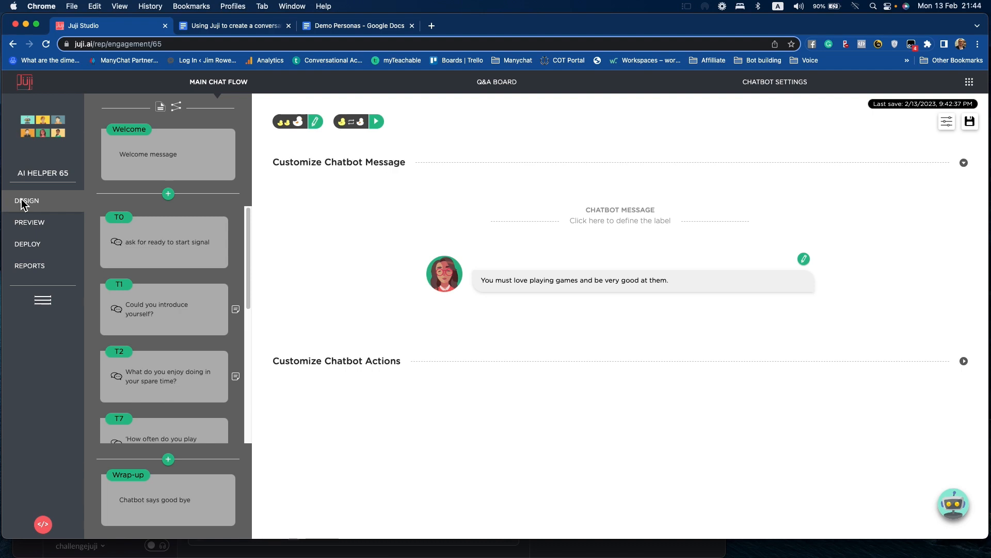
click(168, 194)
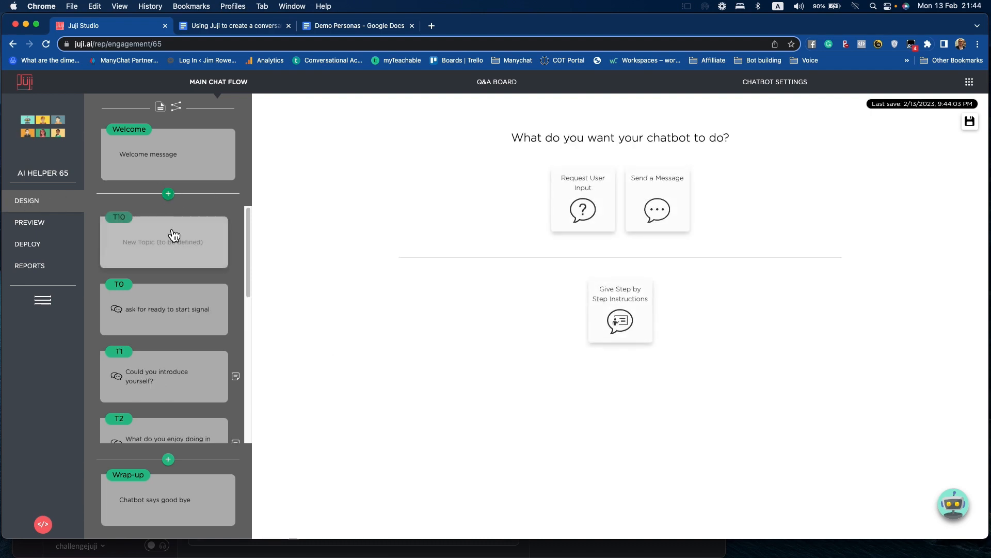
drag(182, 256, 178, 310)
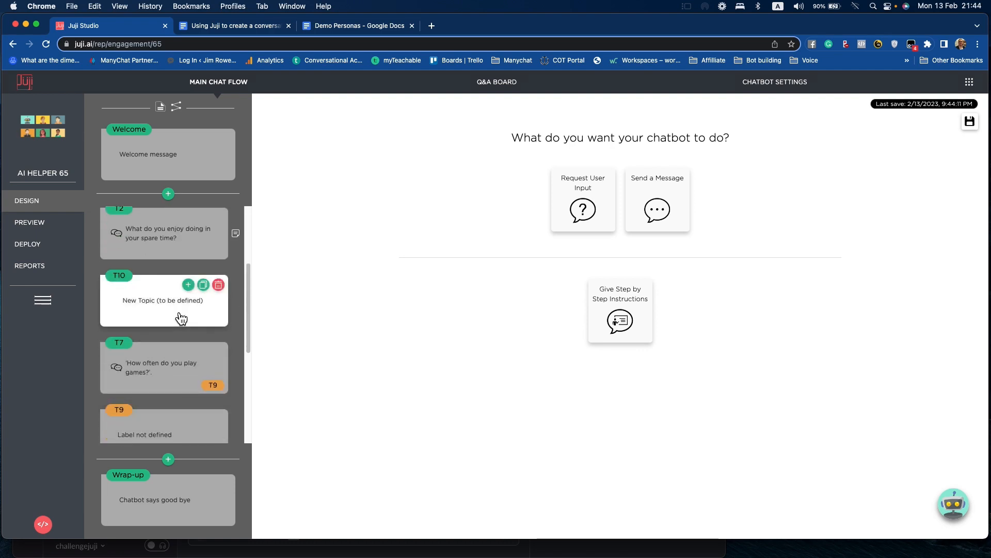
scroll(179, 315, down, 2)
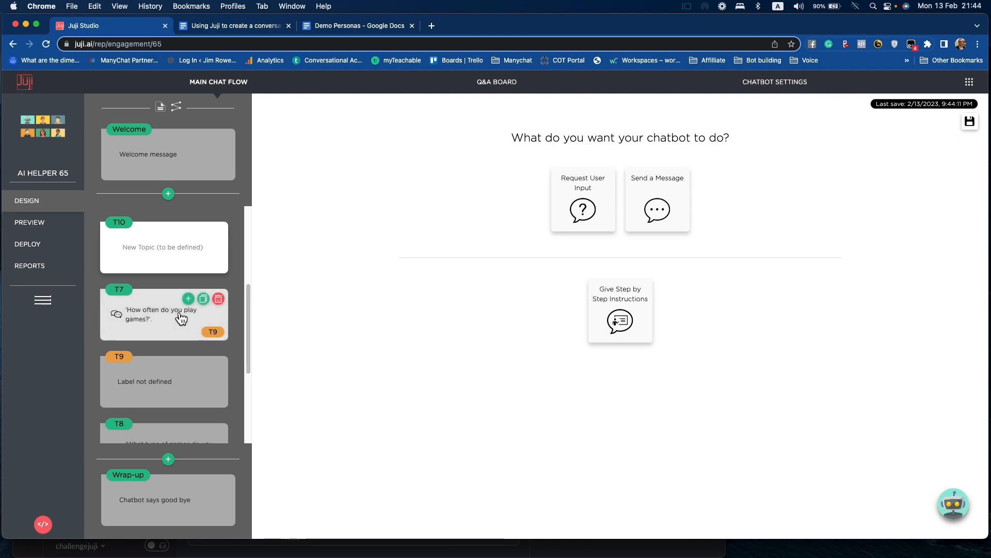
- Define a single-answer multiple-choice question: "How's your experience with our new game? Please rate it on a scale of 1-5, where 1 is terrible and 5 is excellent."
click(580, 202)
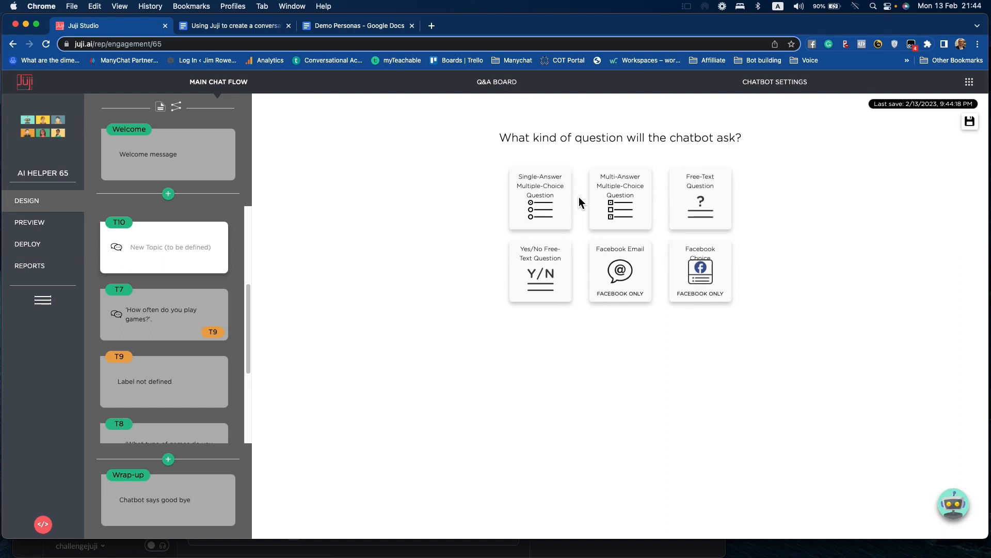
click(540, 201)
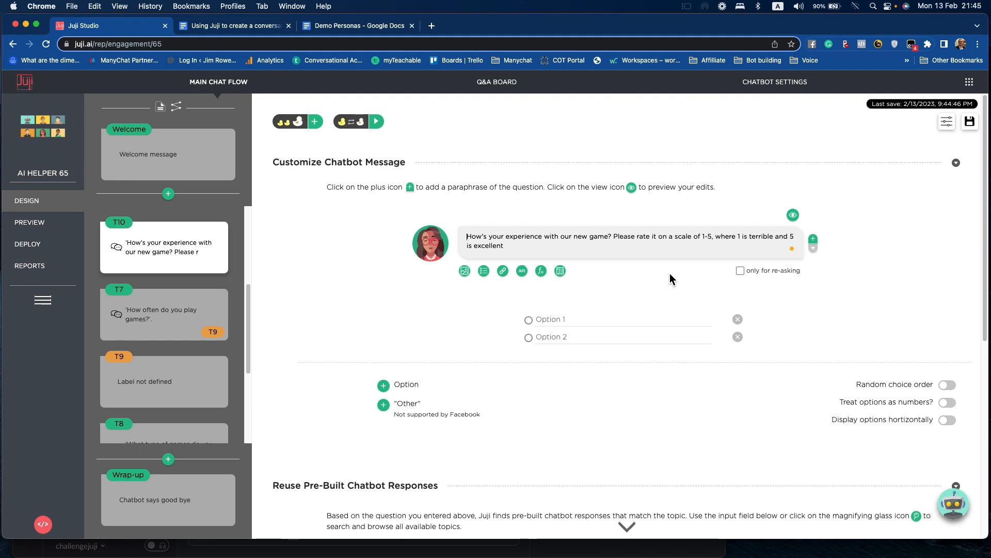
click(506, 245)
text(.)
- Enter 1, 2, 3, 4 and 5 as the game rating question's answer options and have them treated as numbers
click(557, 320)
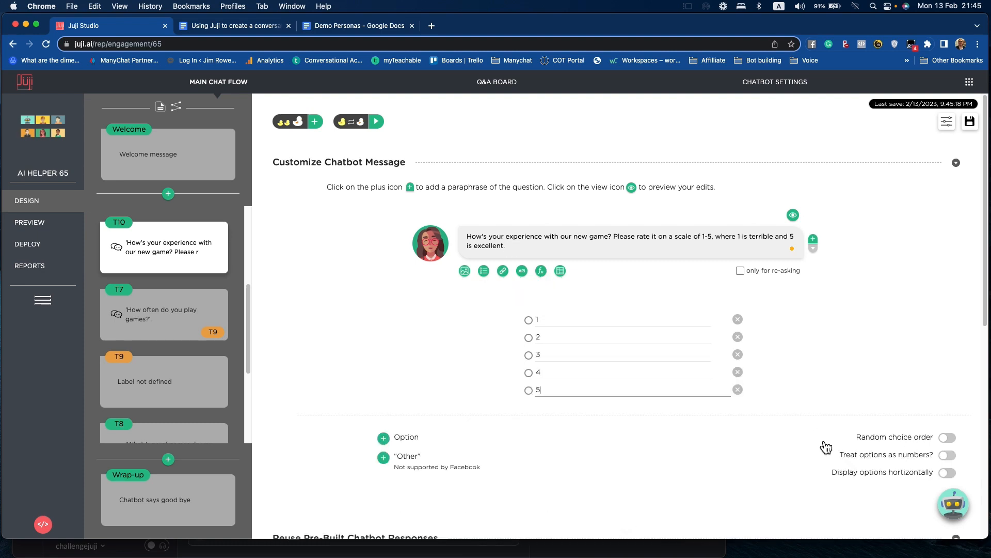
mouse_move(857, 462)
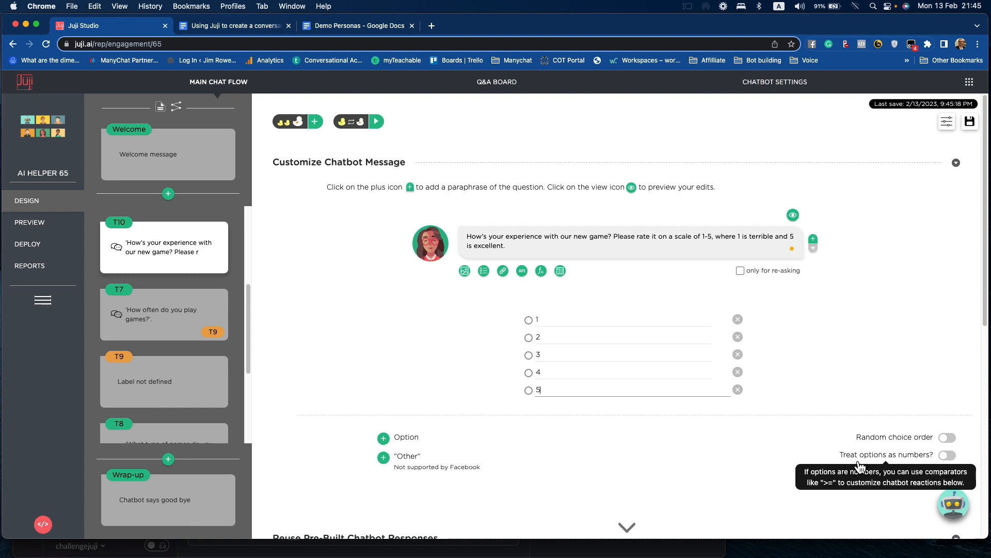
click(950, 456)
scroll(895, 309, down, 4)
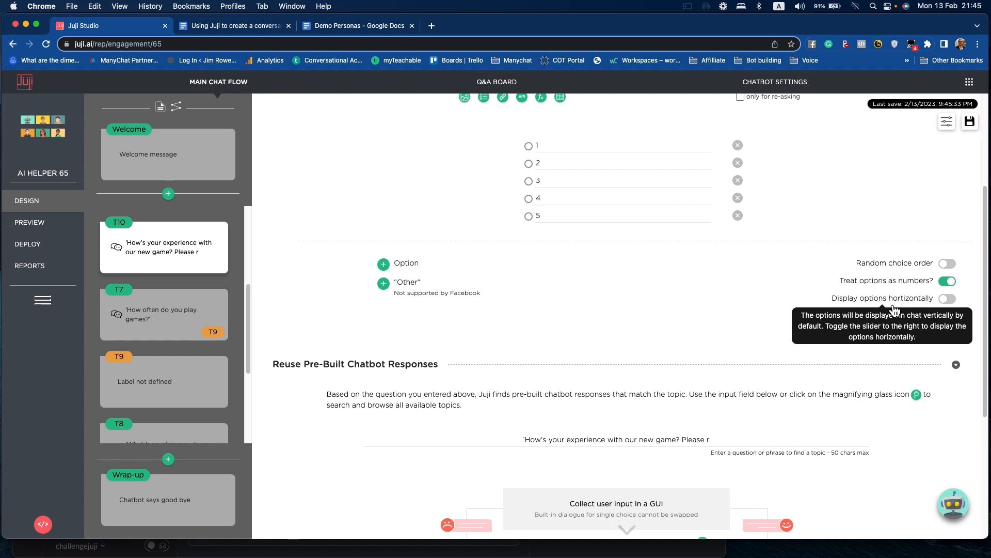
- Preview the chatbot up to the new game rating question and answer it with 5
click(36, 230)
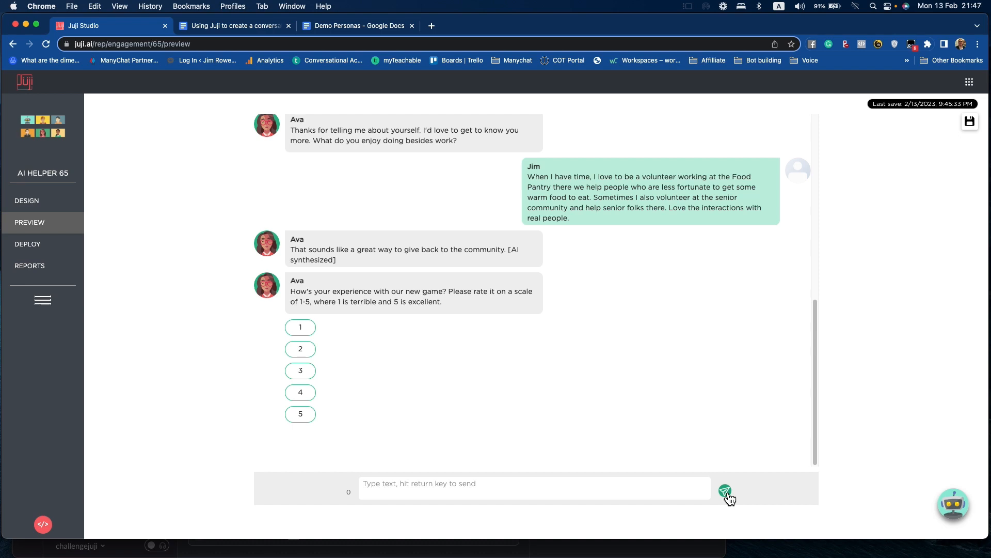
click(311, 416)
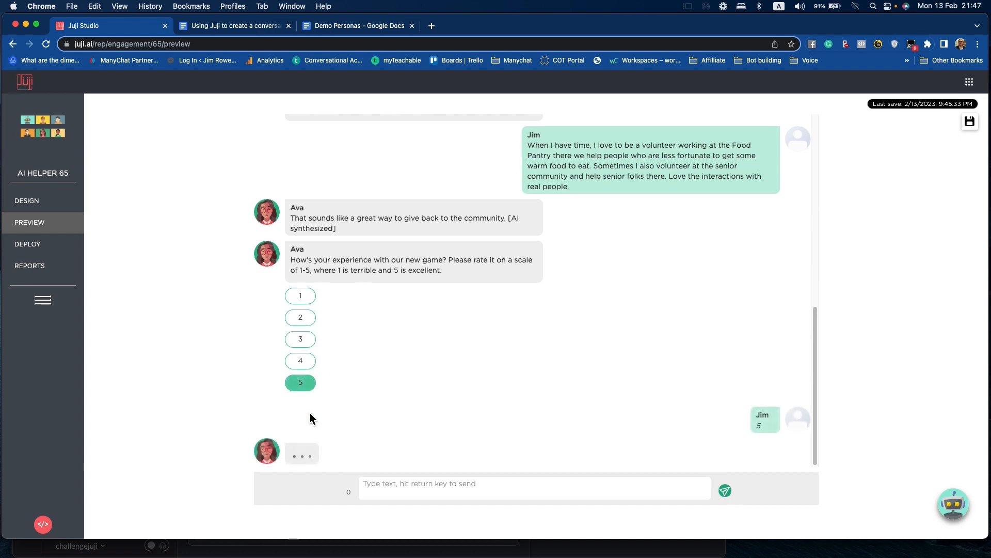